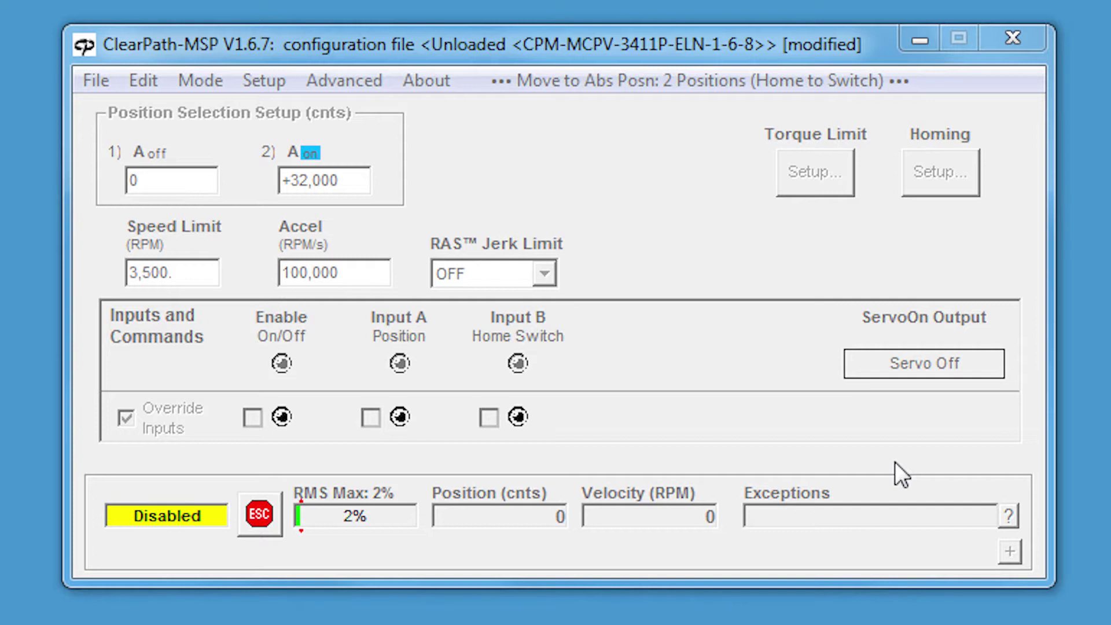
- Expand the scope panel and keep Cmd Velocity (RAS) as the plotted variable
left_click(1017, 548)
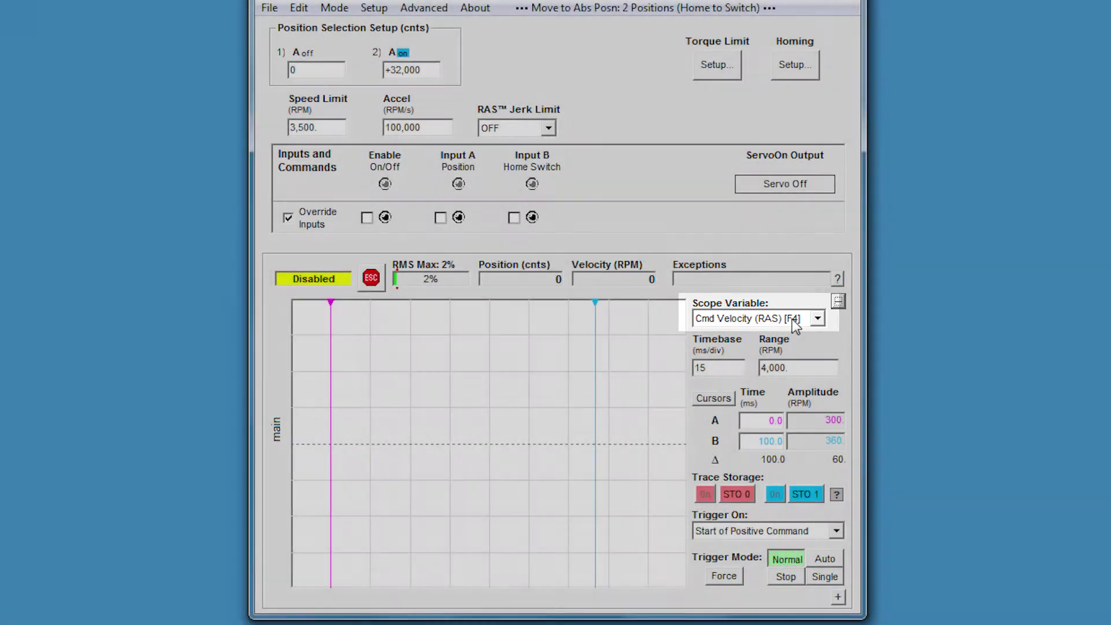
left_click(790, 317)
left_click(805, 337)
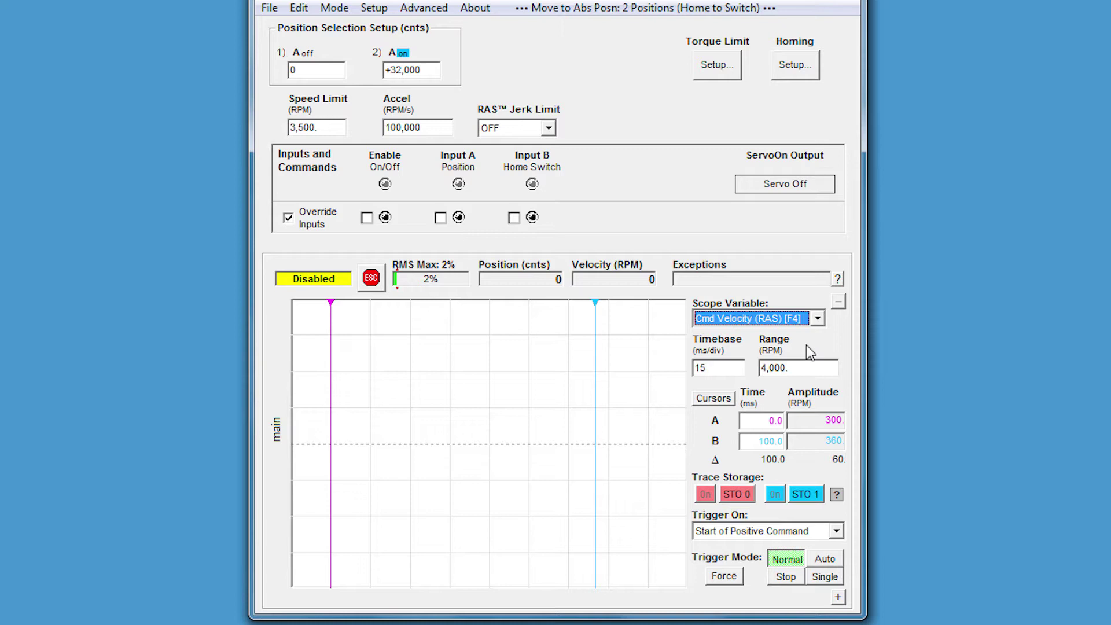
- Software-enable the motor, move to +32,000 counts and back, and place cursor B at the trace end (~122 ms)
left_click(370, 224)
left_click(441, 218)
left_click(441, 218)
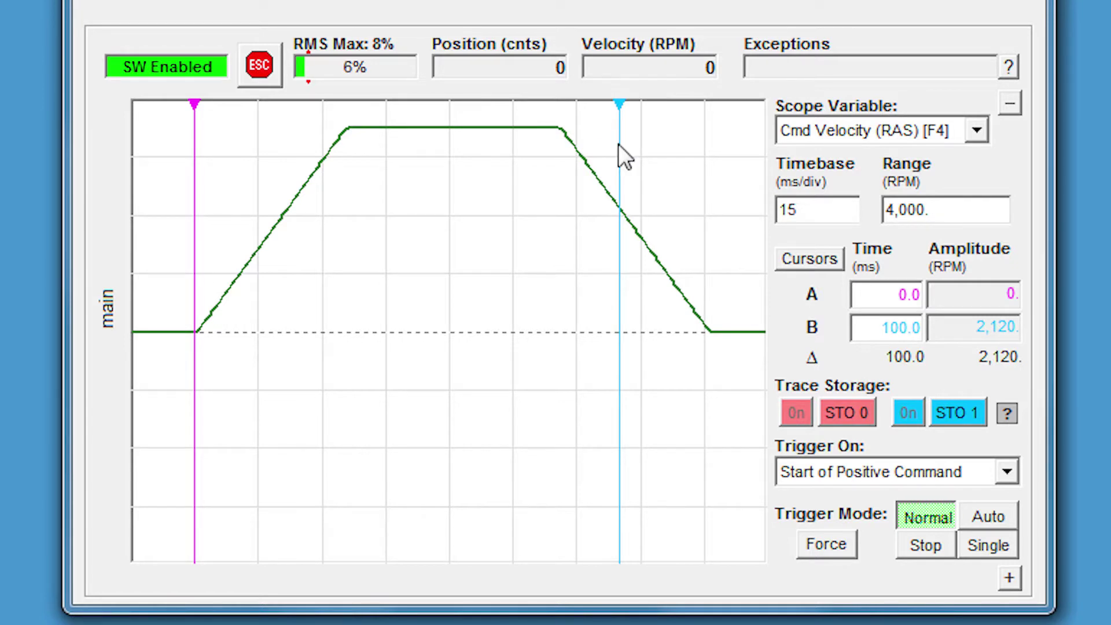
left_click_drag(618, 144, 713, 153)
- Set Accel to 200,000 RPM/s and save the current velocity trace with STO 0
double_click(293, 32)
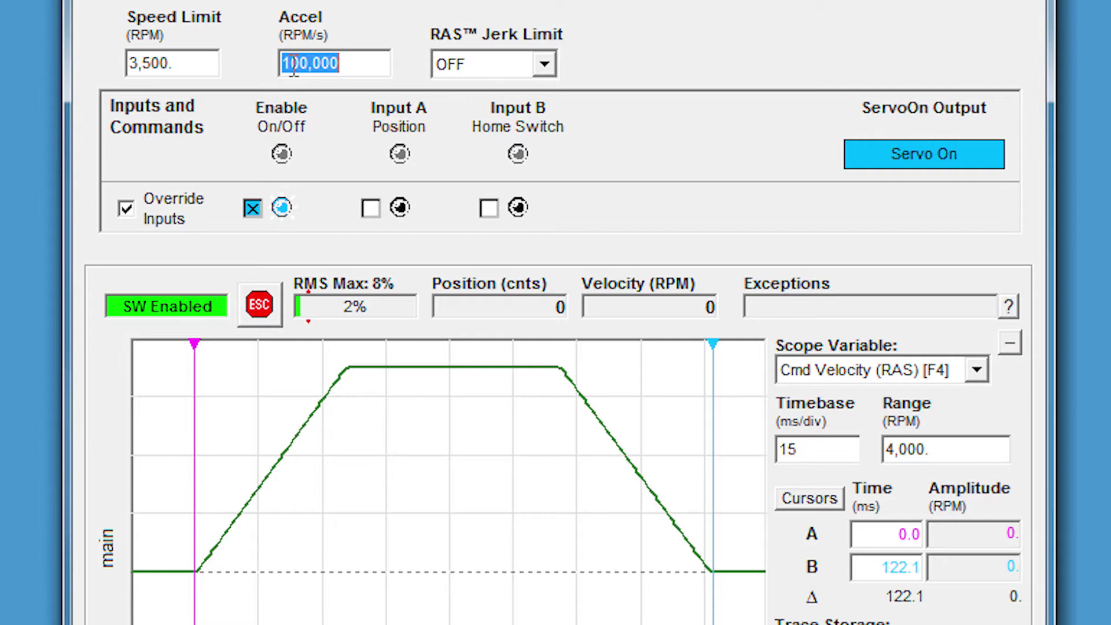
type("200000")
key("Return")
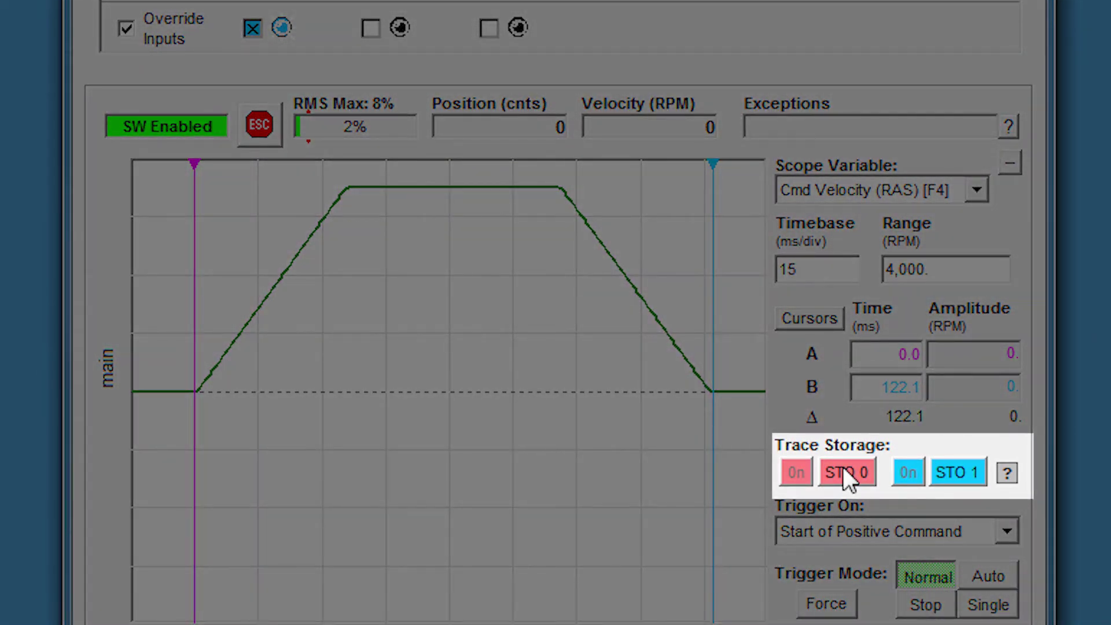
left_click(843, 469)
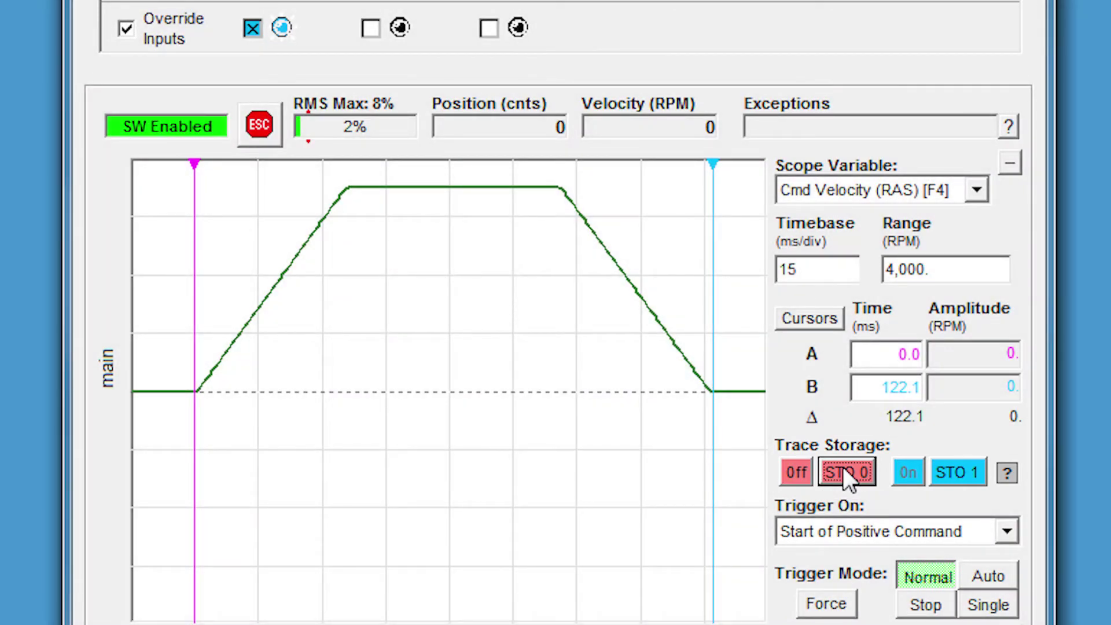
- Rerun the move out and back, then put cursor A at the steeper trace's end, 105.1 ms
left_click(370, 28)
left_click(371, 27)
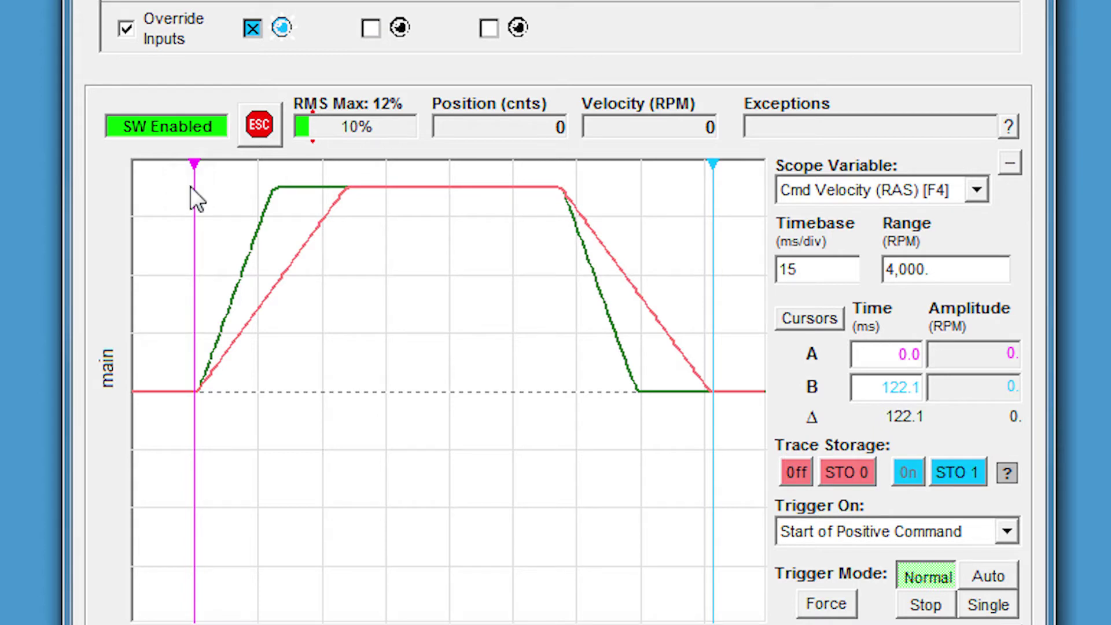
left_click_drag(193, 193, 641, 236)
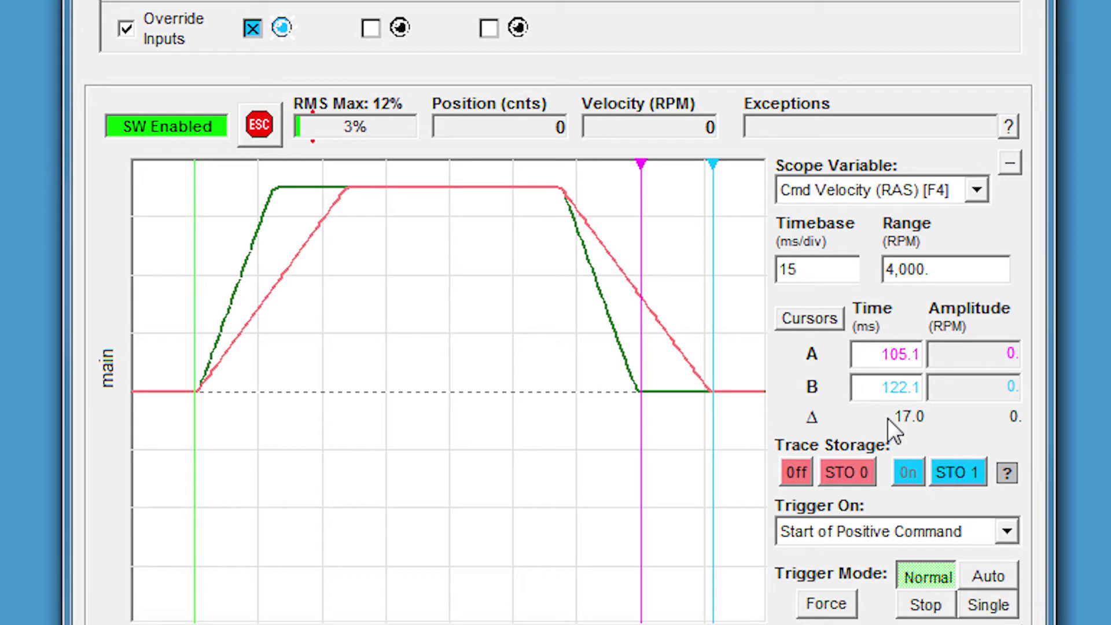
- Save the steeper trace with STO 1, choose Auto-high RAS Jerk Limit, and rerun the move
left_click(973, 473)
left_click(487, 74)
left_click(499, 154)
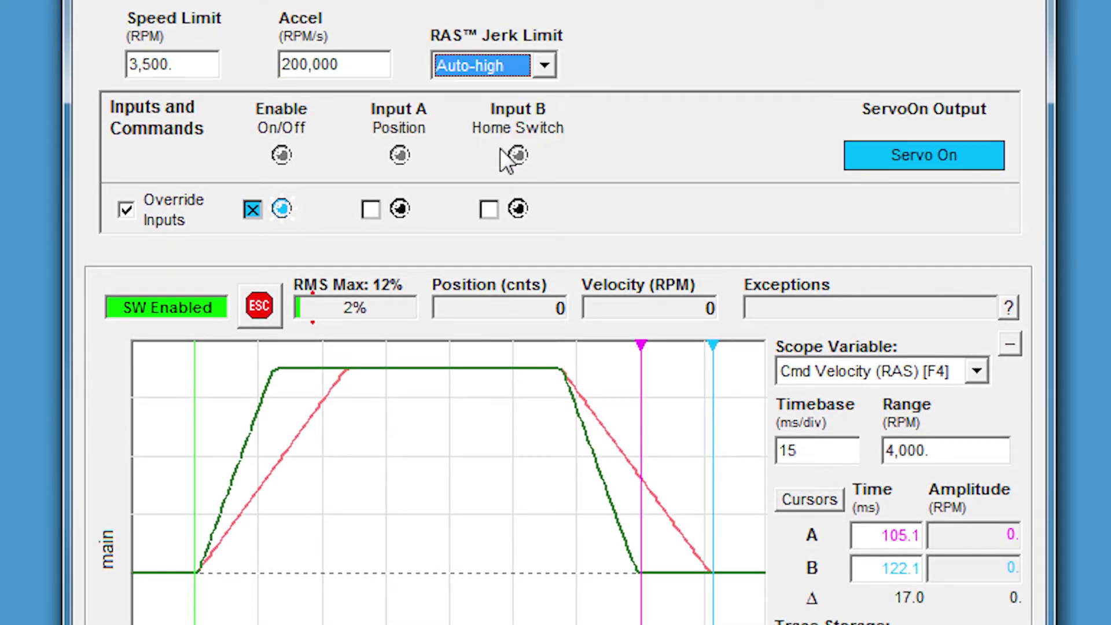
left_click(372, 207)
left_click(371, 207)
- Move cursor B to the blue trace's end at 110.6 ms and select the Accel field
left_click_drag(710, 221, 664, 268)
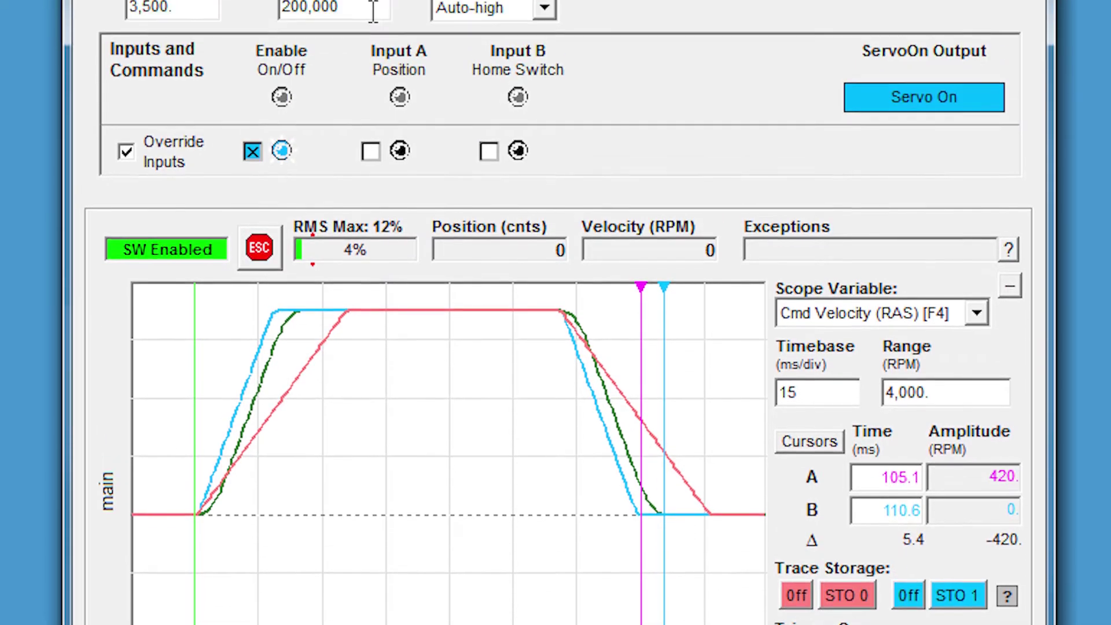
left_click(372, 69)
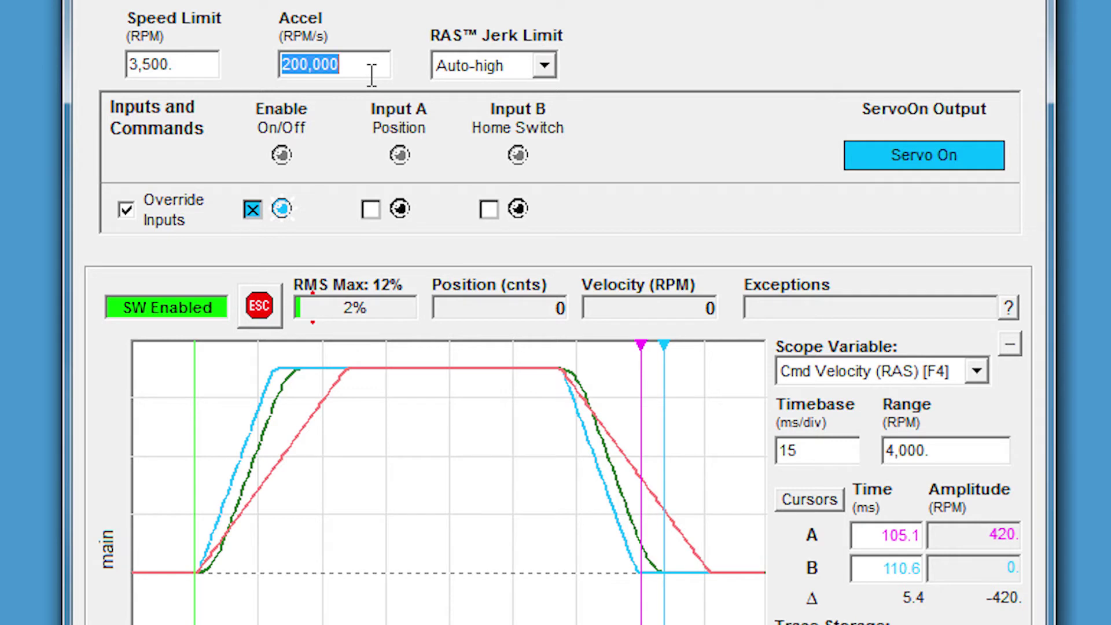
type("400000")
key("Return")
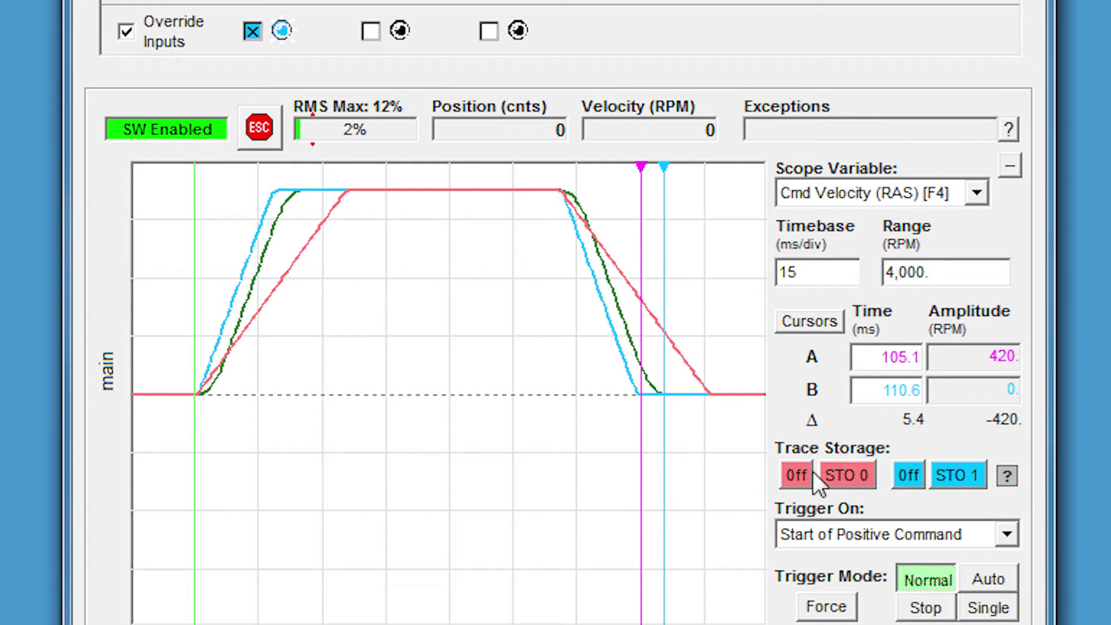
left_click(837, 467)
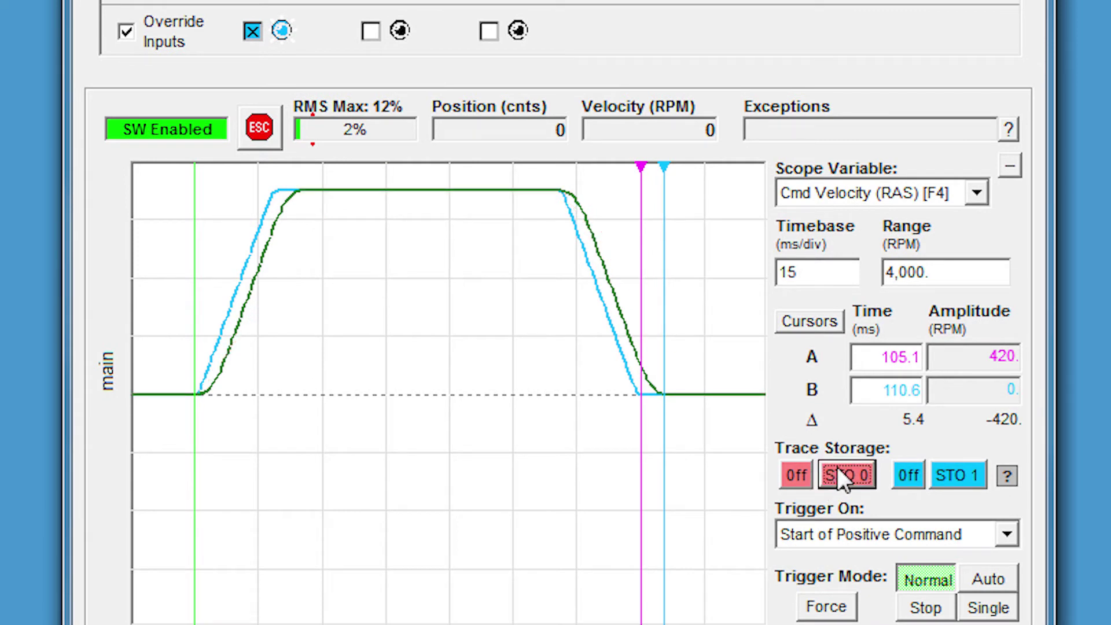
left_click(371, 31)
left_click(371, 31)
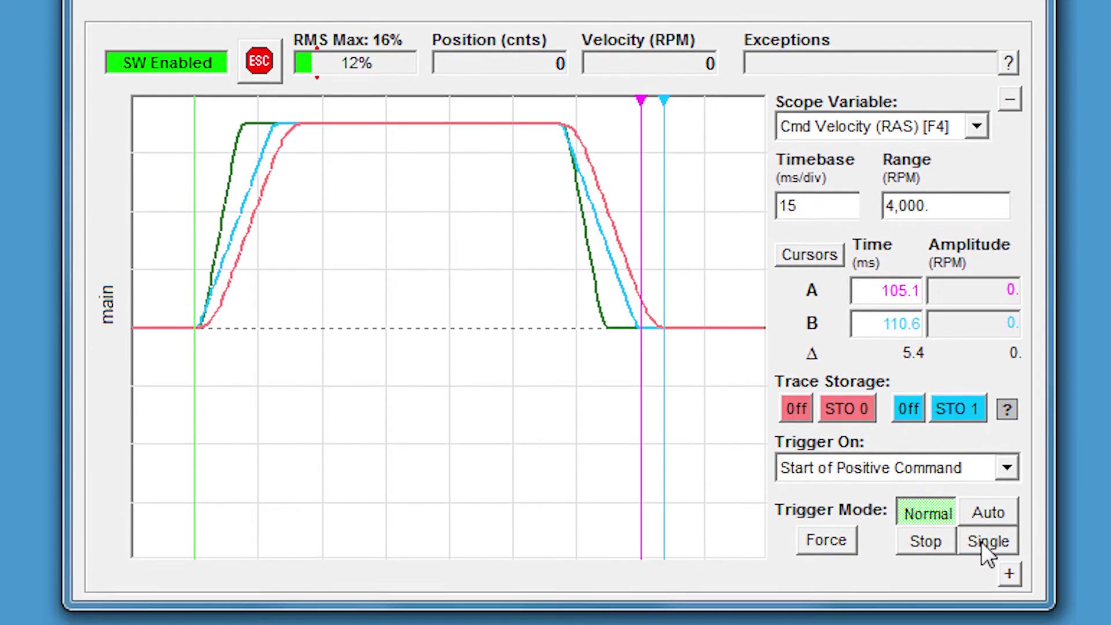
- Expand the strip-chart digital traces and drag cursor A to 31.5 ms at 3,500 RPM
left_click(1009, 575)
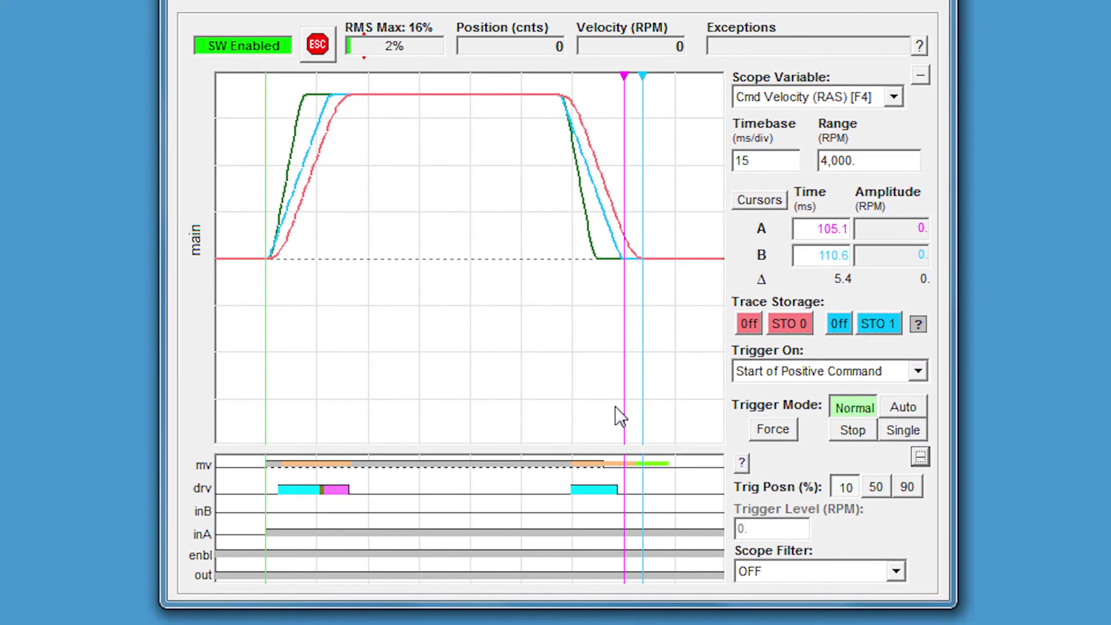
left_click_drag(620, 399, 373, 439)
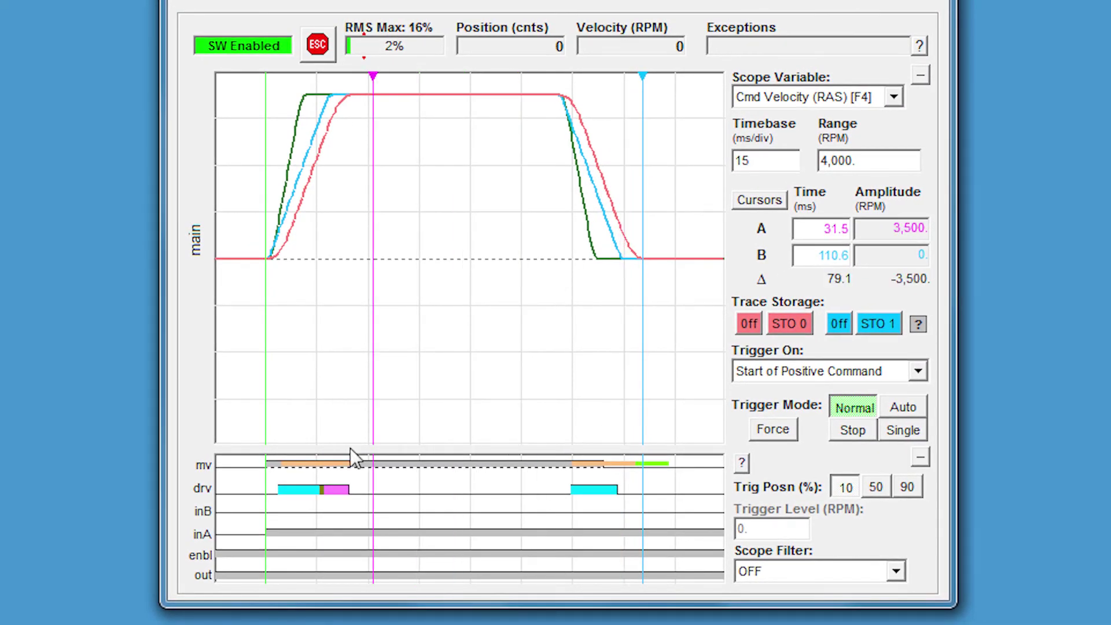
- Position cursor A at 3.7 ms (710 RPM) and cursor B at 4.7 ms (1,180 RPM)
left_click_drag(286, 454, 278, 413)
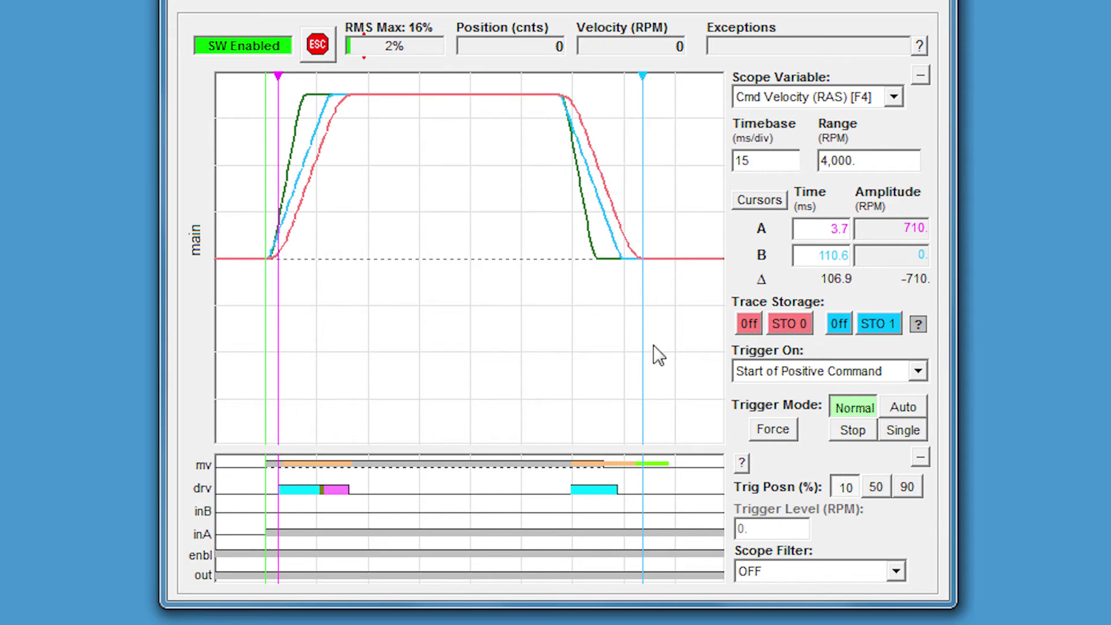
left_click_drag(642, 354, 281, 344)
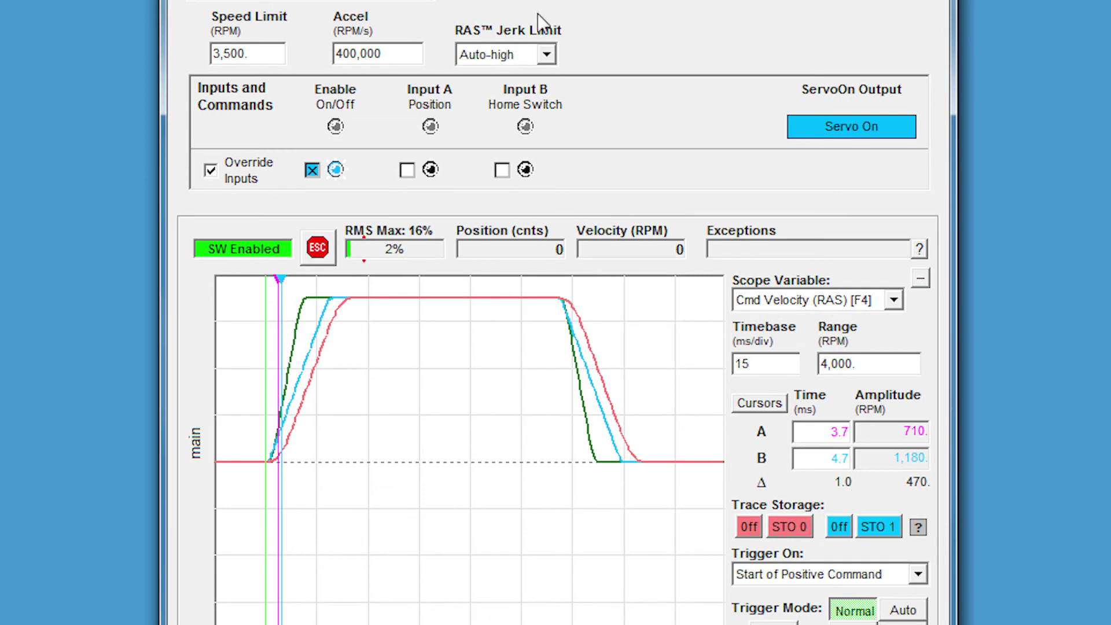
- Set Accel to 2,000,000 RPM/s and command a move, triggering a Tracking error limit shutdown
left_click(417, 61)
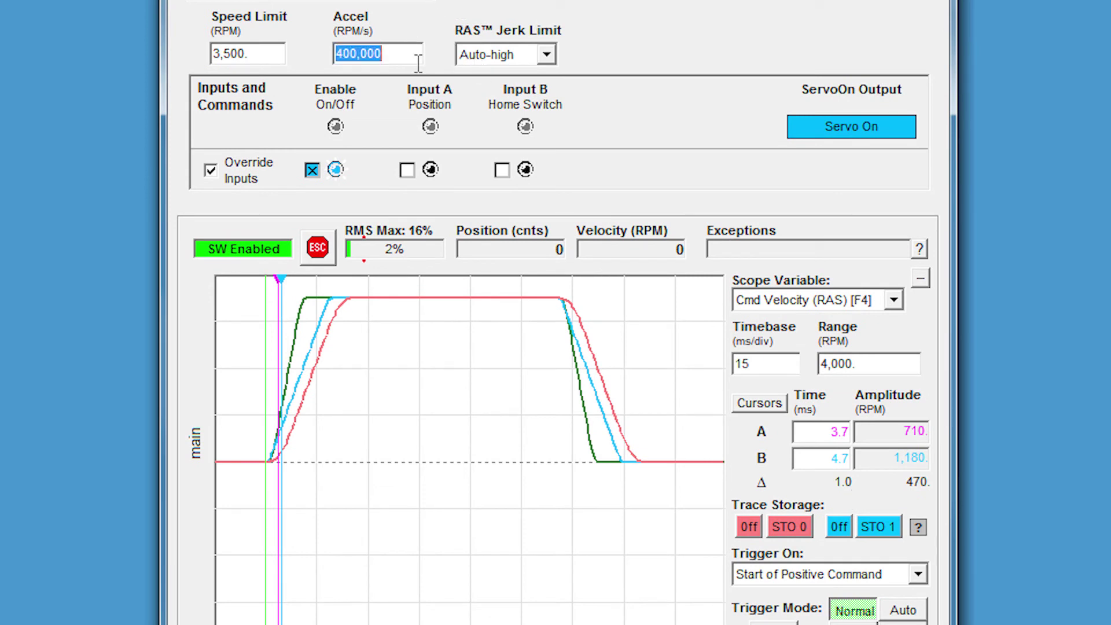
type("2000000")
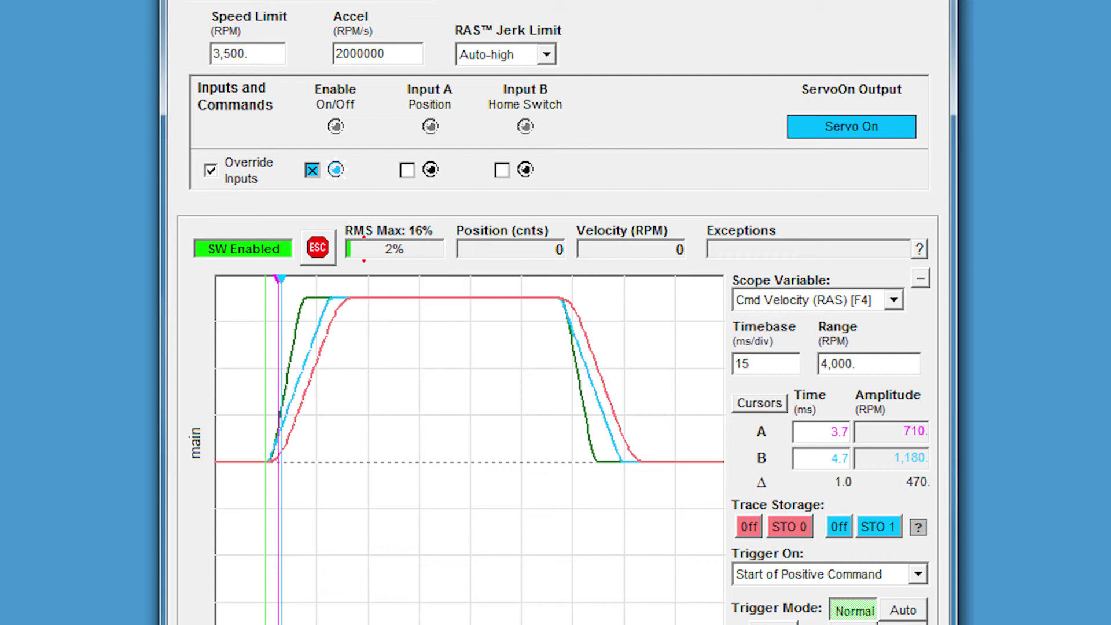
key("Return")
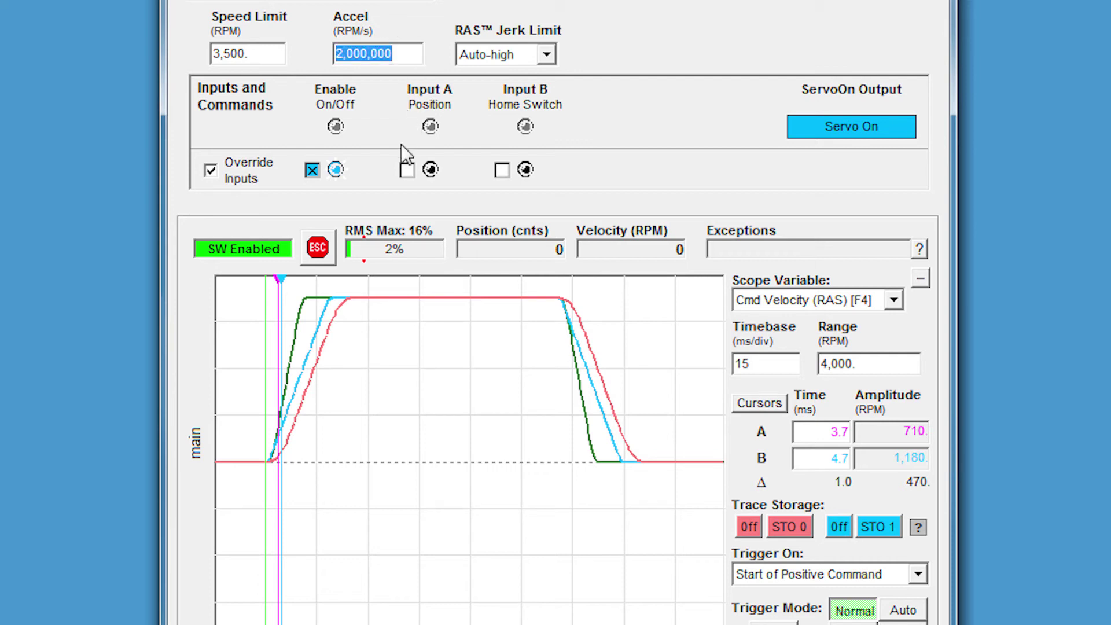
left_click(406, 170)
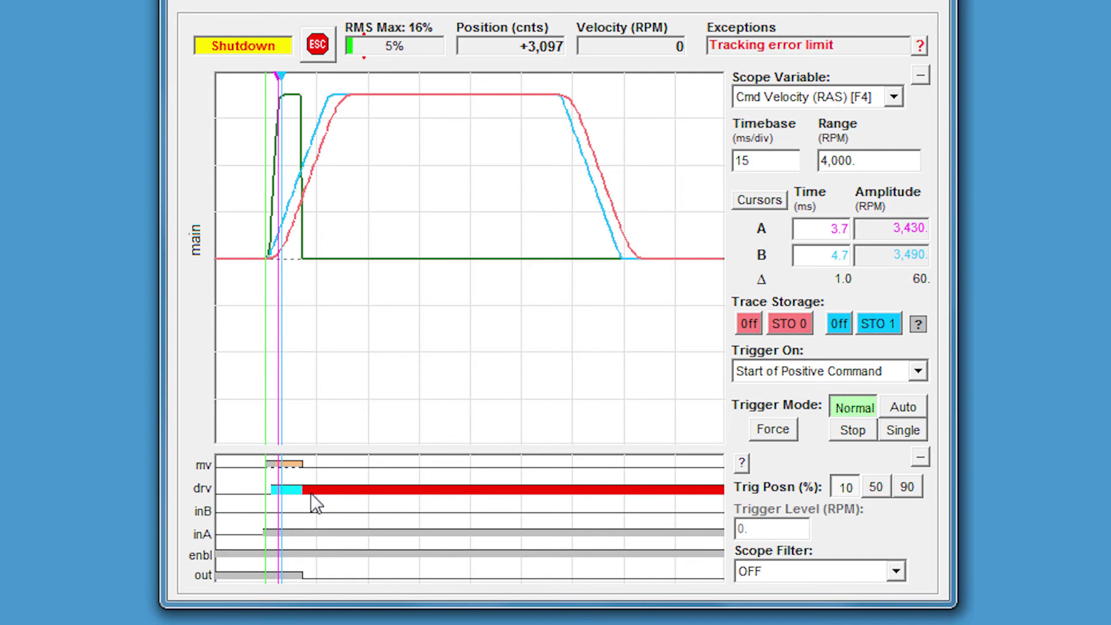
- View the Legend - Scope Traces window for move status, drive event and I/O traces, then close it
left_click(746, 468)
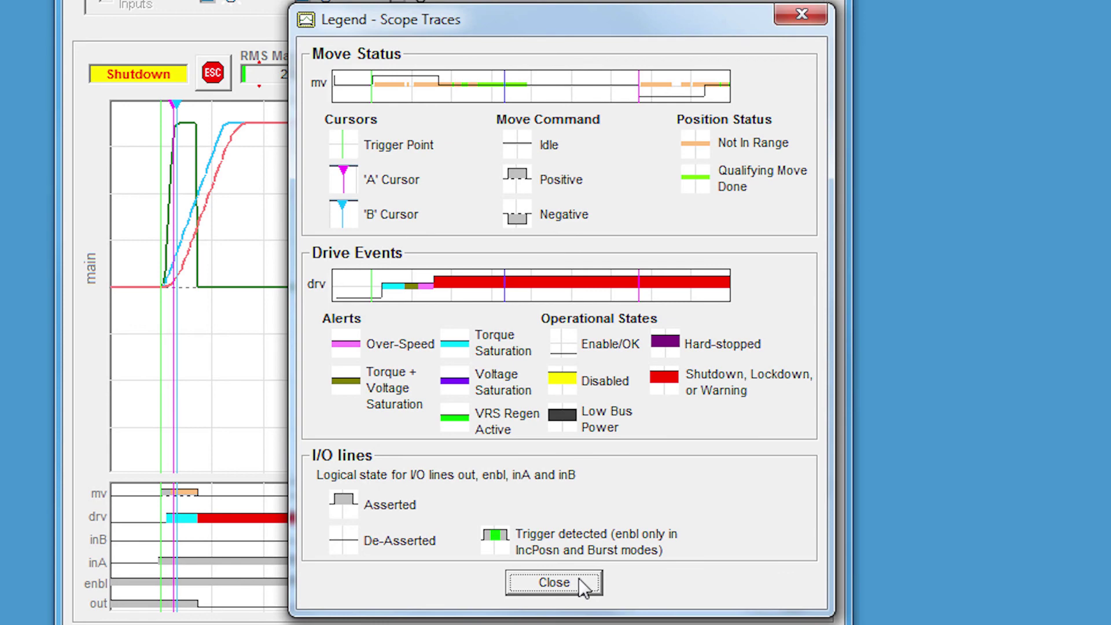
left_click(580, 583)
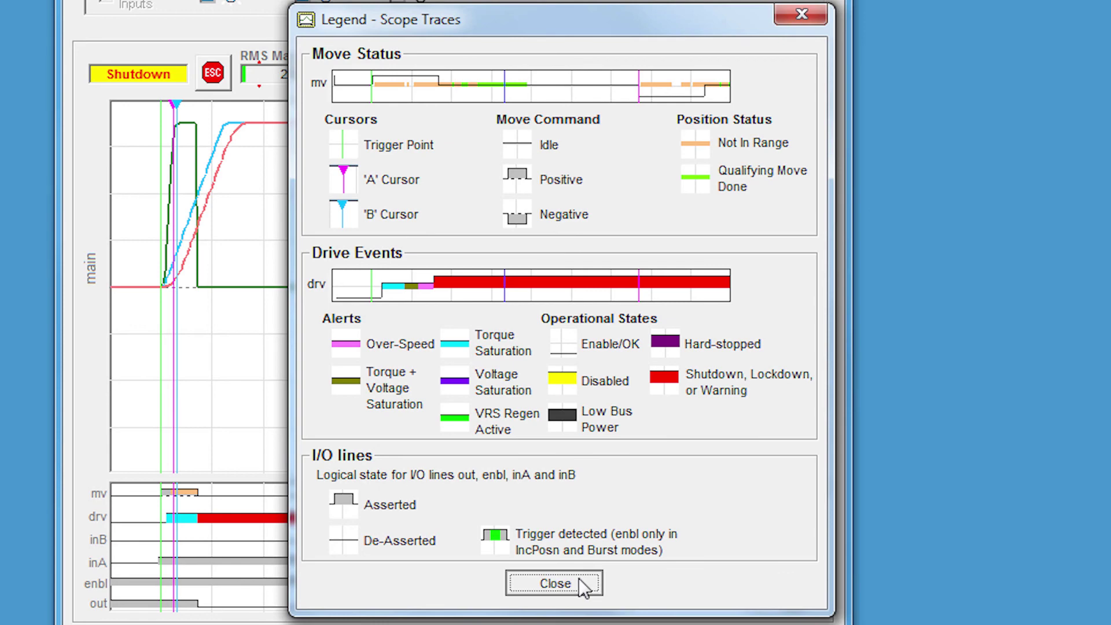